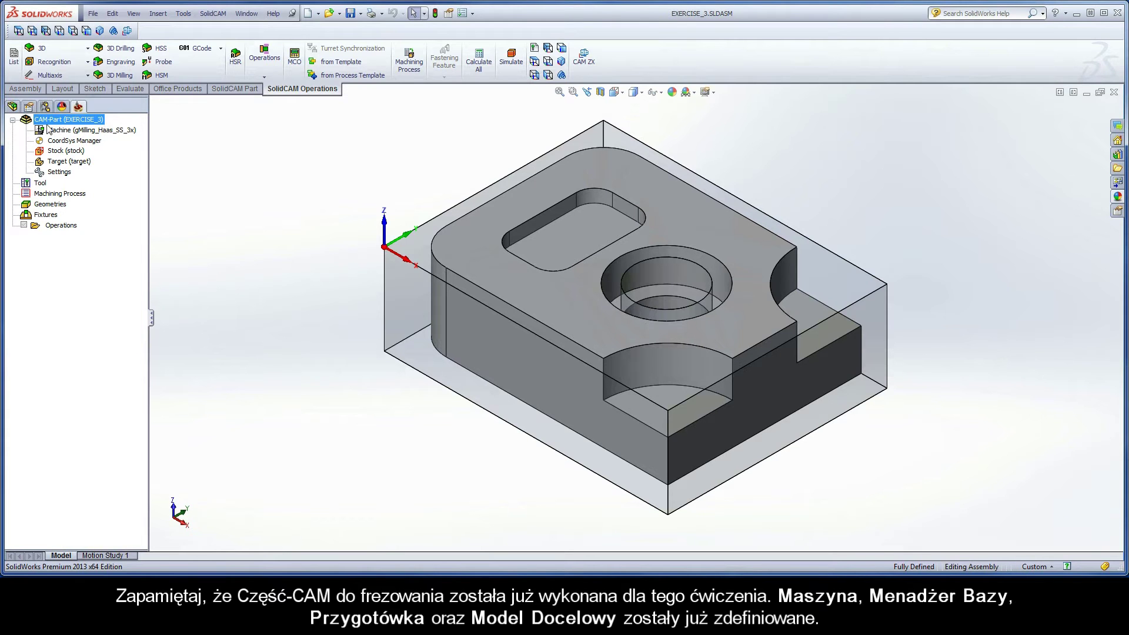
# - Review the already-defined machine, stock, target model and milling part data of the CAM part
pyautogui.click(81, 135)
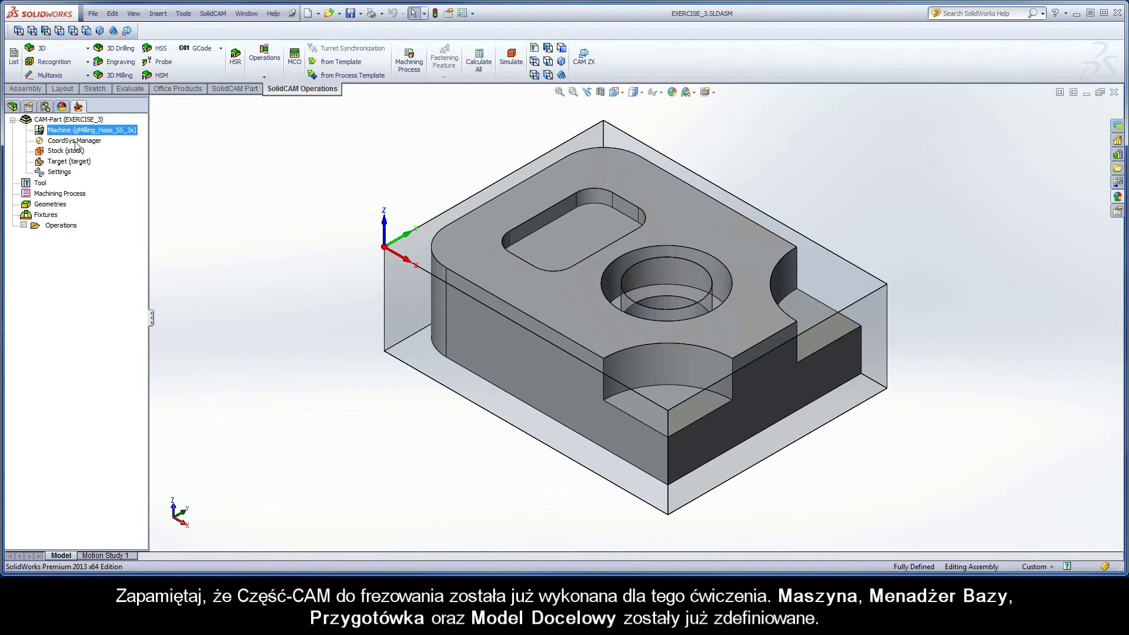
pyautogui.click(76, 142)
pyautogui.click(69, 153)
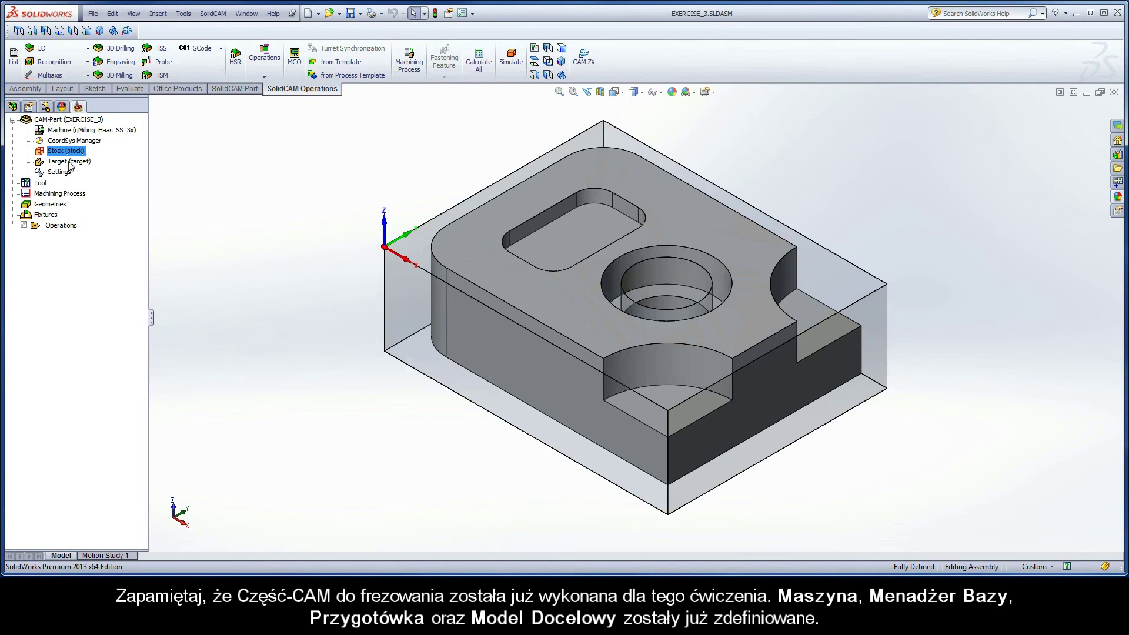
pyautogui.click(70, 162)
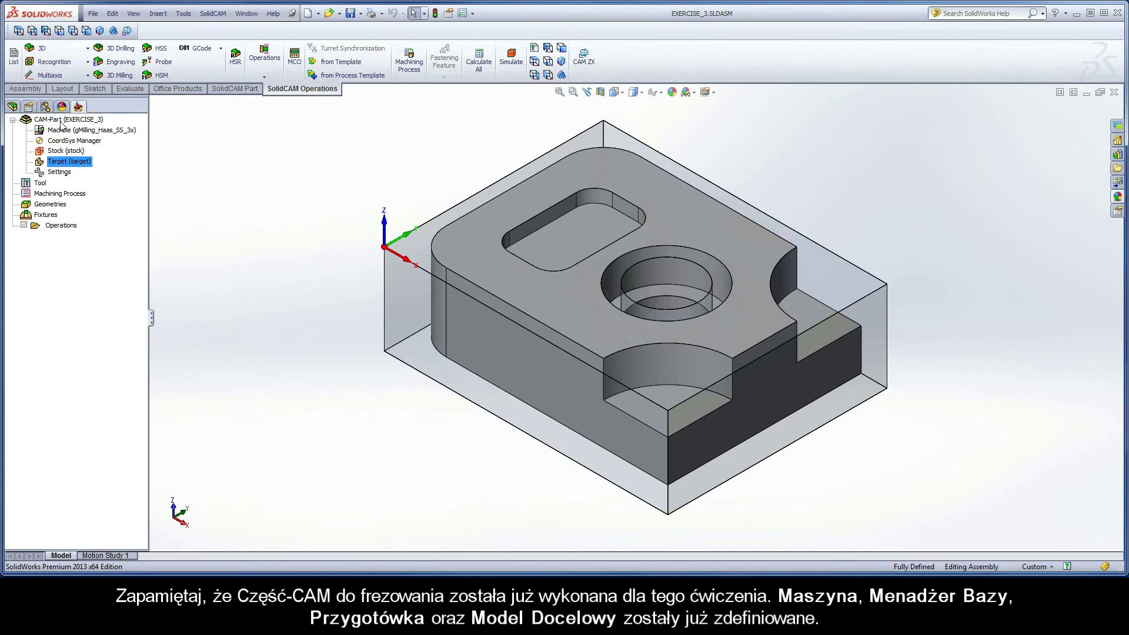
pyautogui.doubleClick(62, 120)
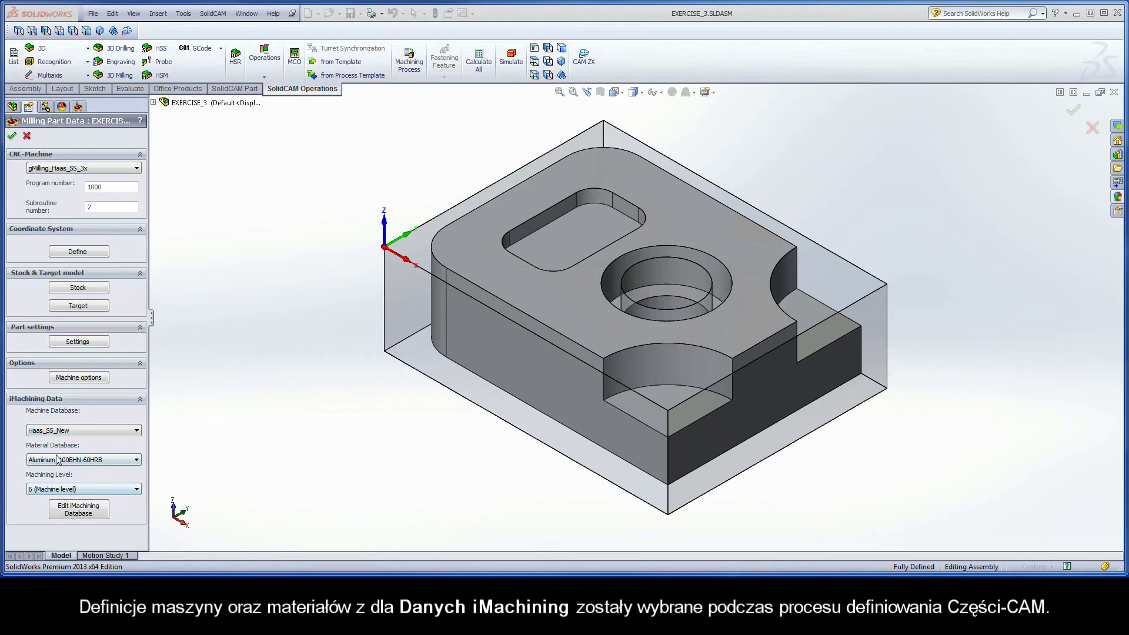
pyautogui.click(9, 136)
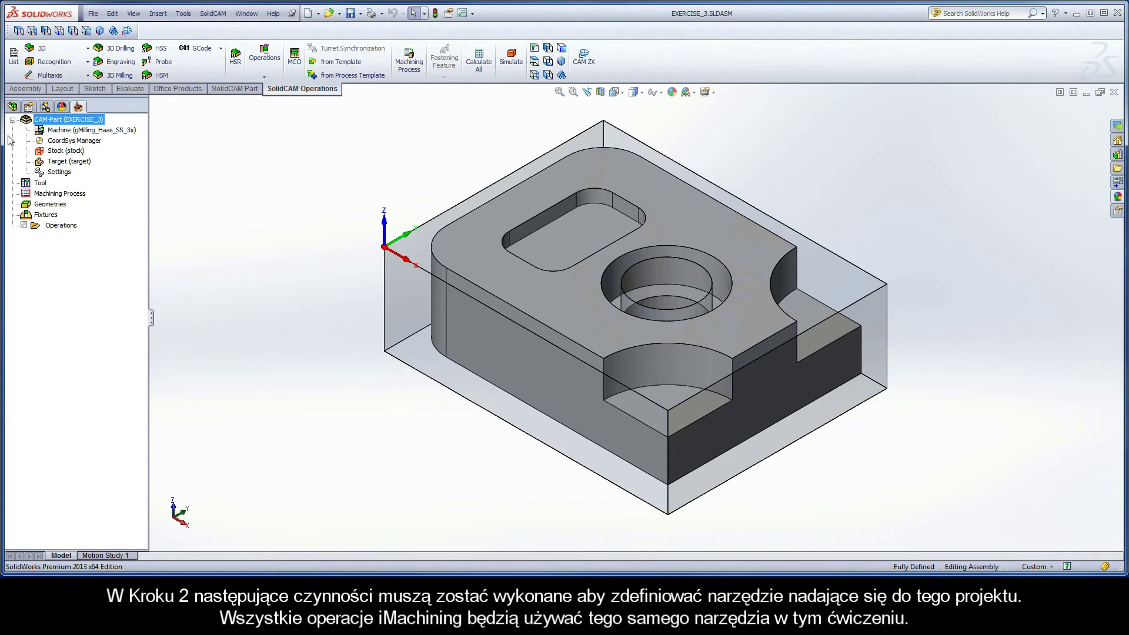
# - In the Part Tool Table, add an END MILL as tool 1
pyautogui.click(40, 183)
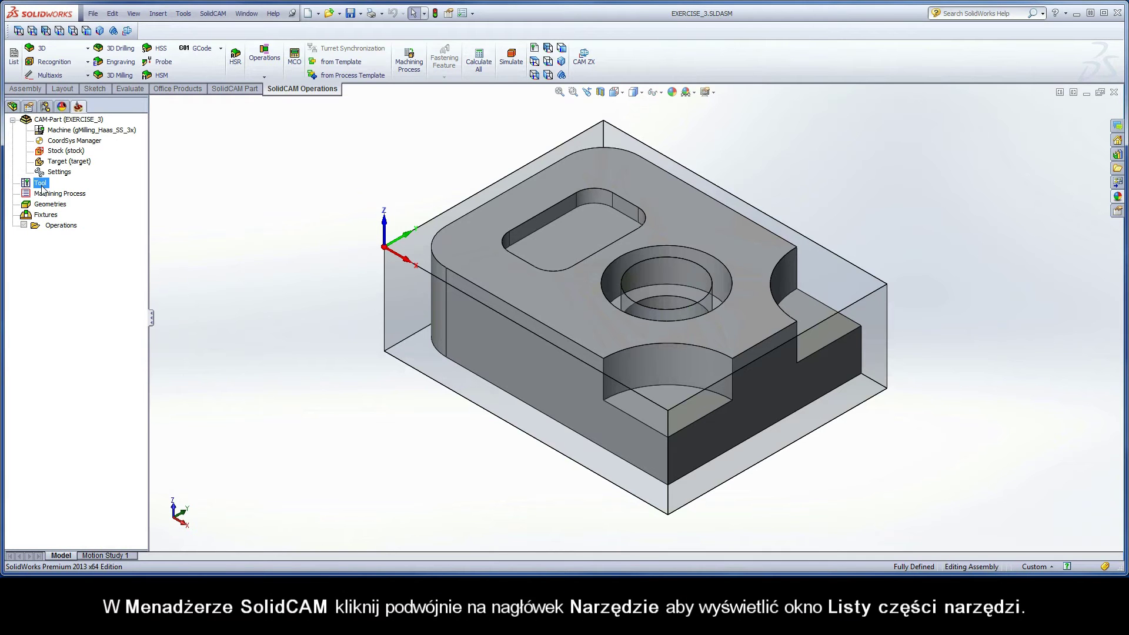
pyautogui.doubleClick(41, 184)
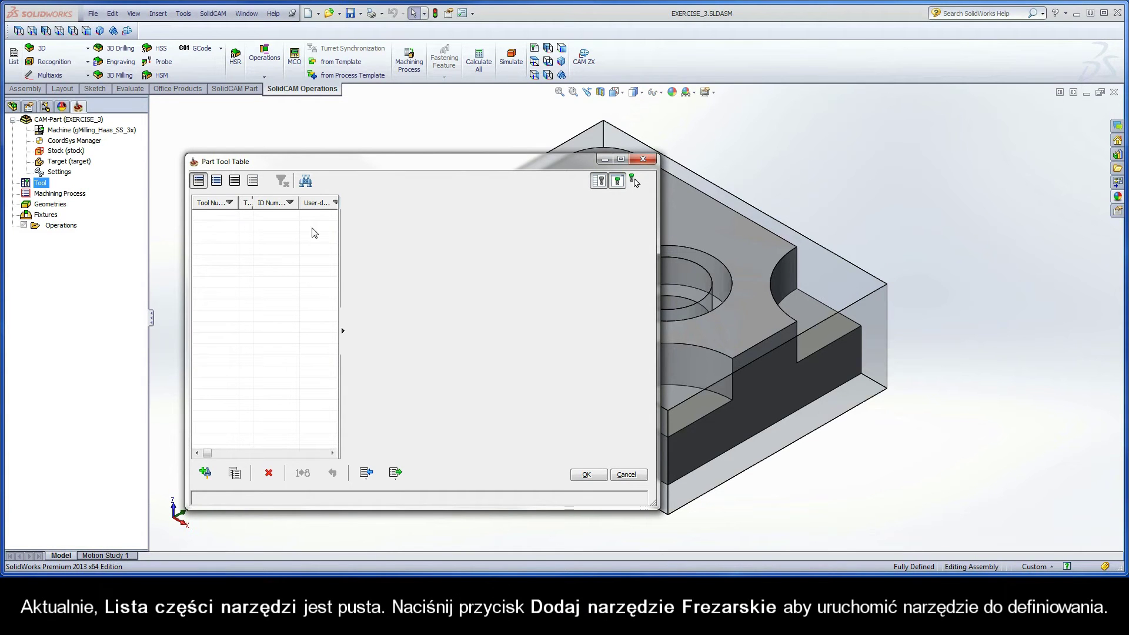
pyautogui.click(206, 474)
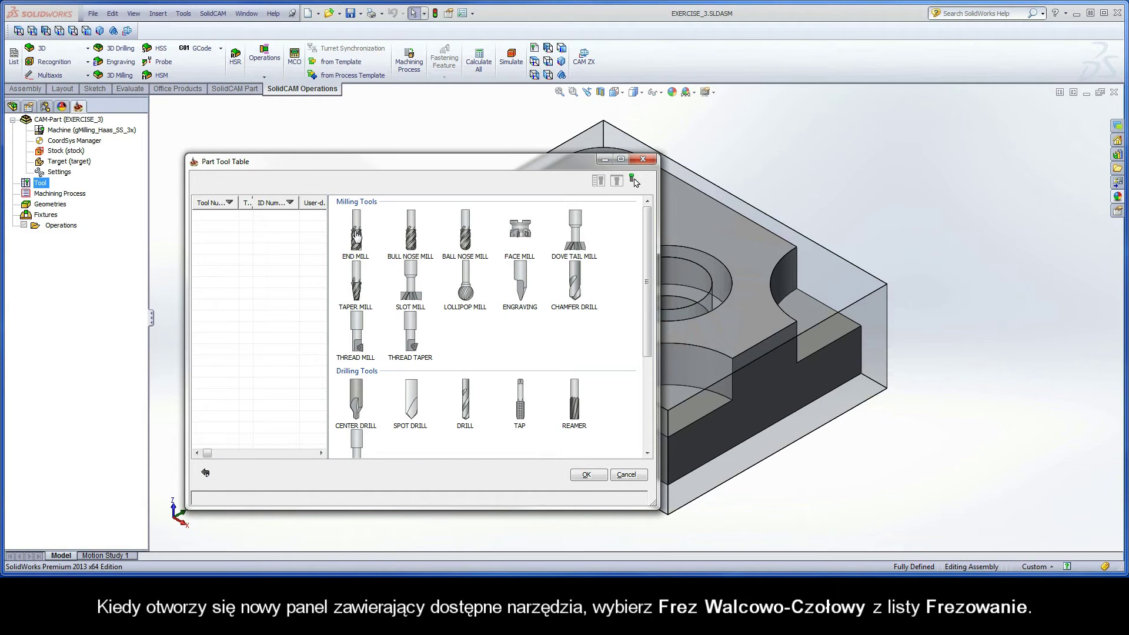
pyautogui.click(356, 235)
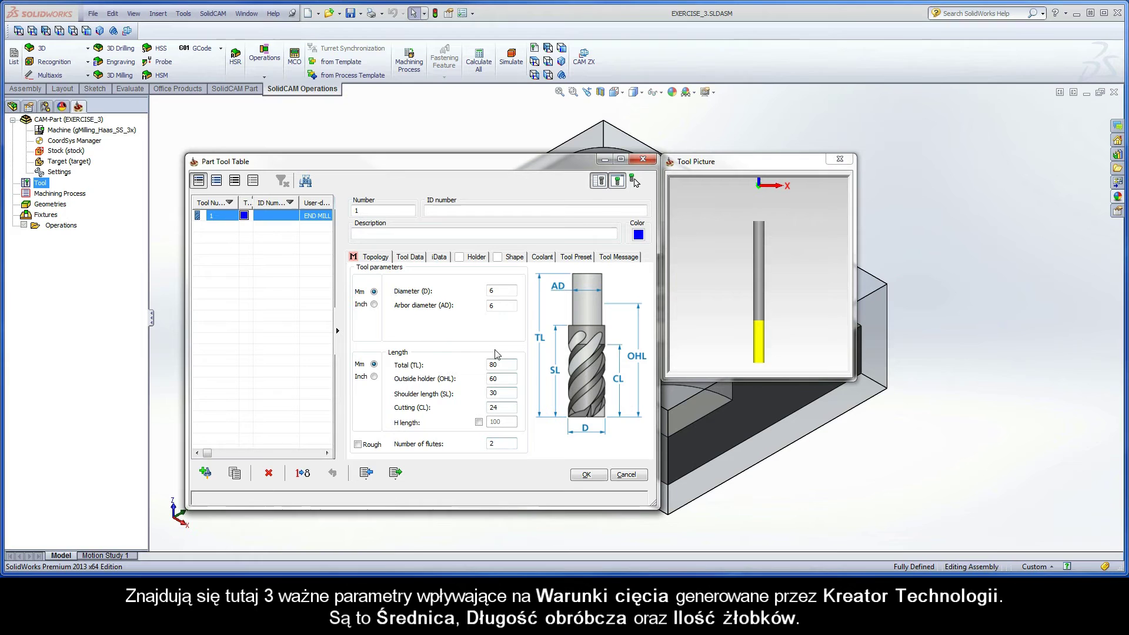
# - Change the end mill's diameter to 12 mm and flutes to 5, keeping the 24 mm cutting length
pyautogui.click(496, 290)
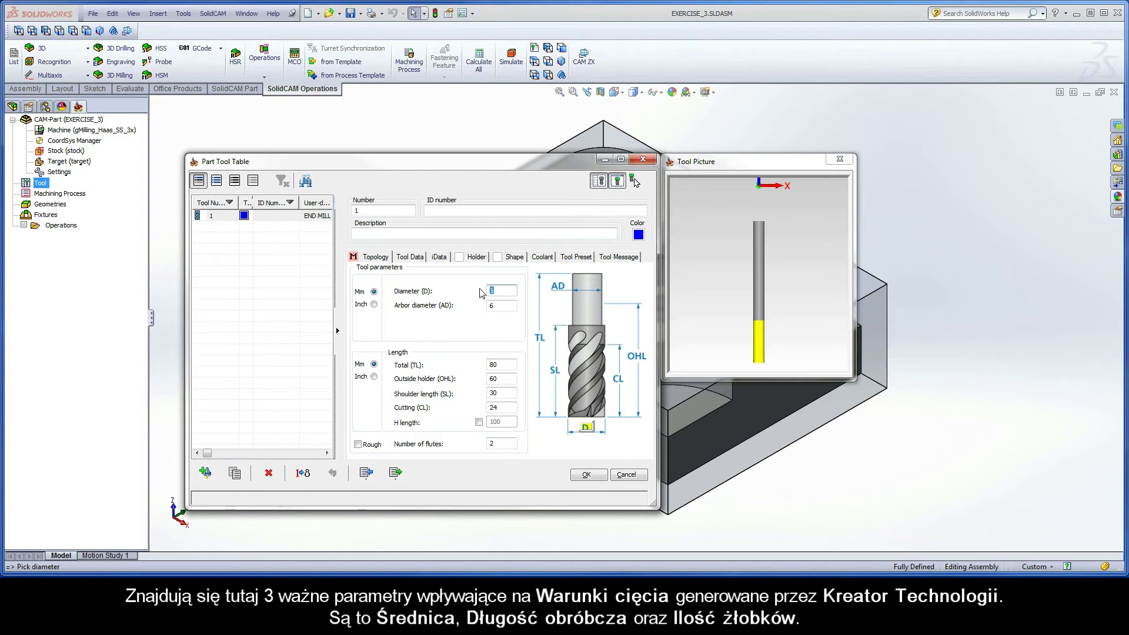
pyautogui.click(493, 407)
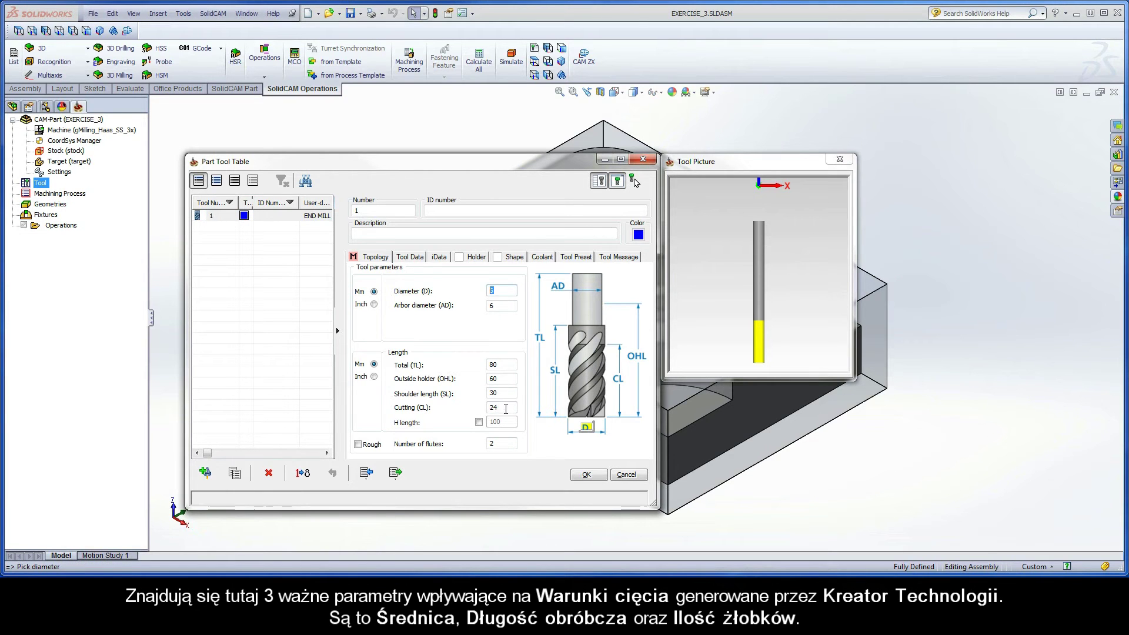
pyautogui.click(482, 444)
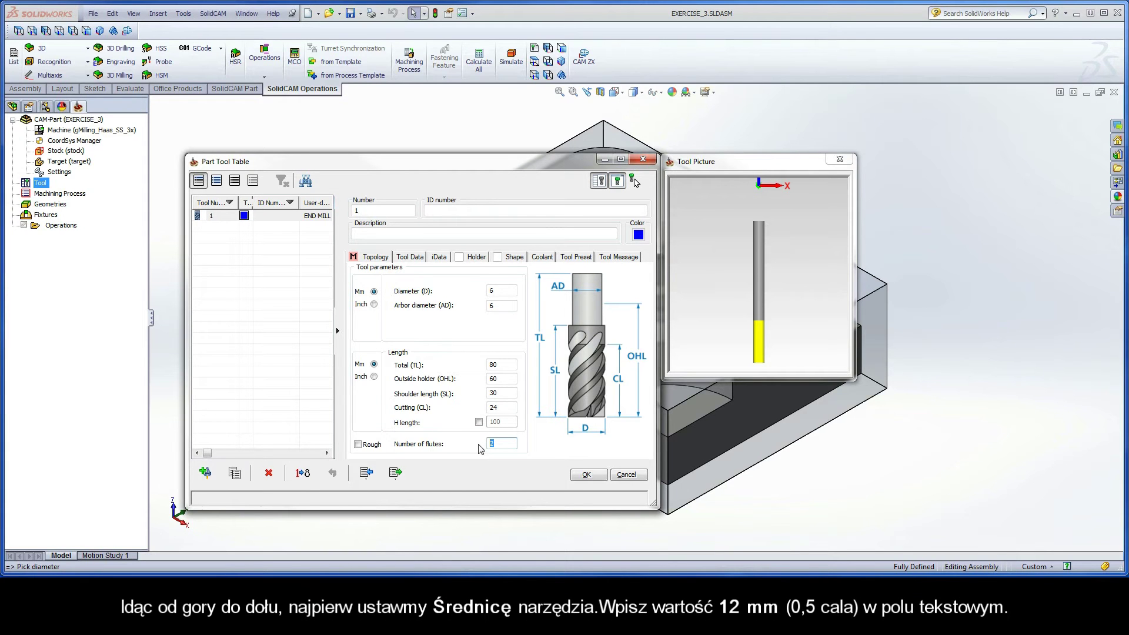
pyautogui.click(494, 290)
pyautogui.press('BackSpace')
pyautogui.write('12')
pyautogui.click(490, 408)
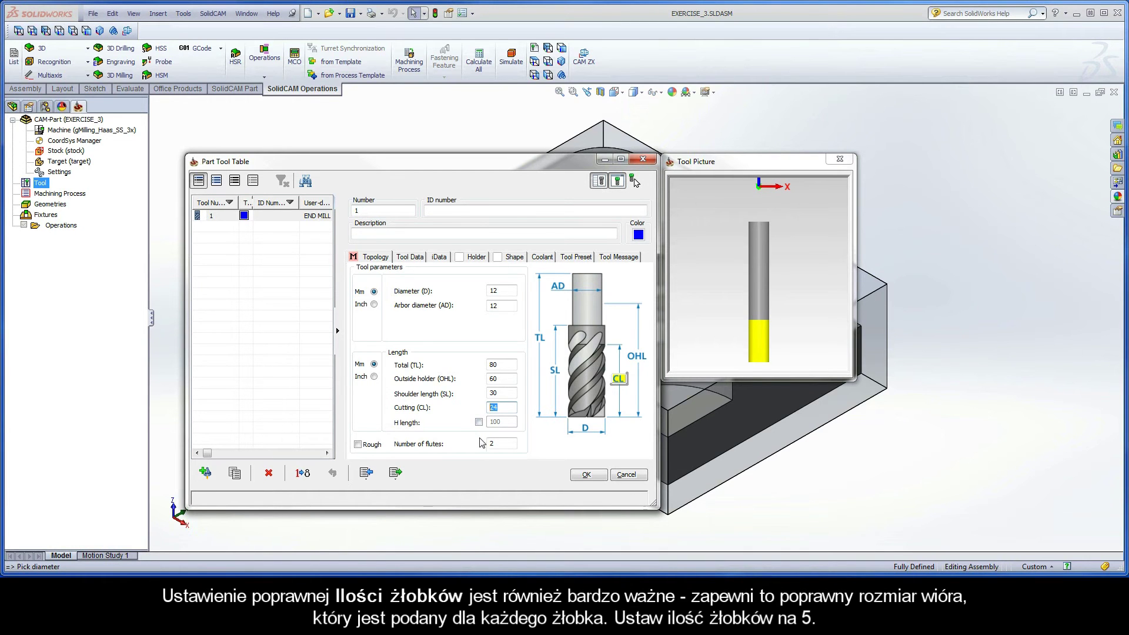
pyautogui.press('Tab')
pyautogui.write('5')
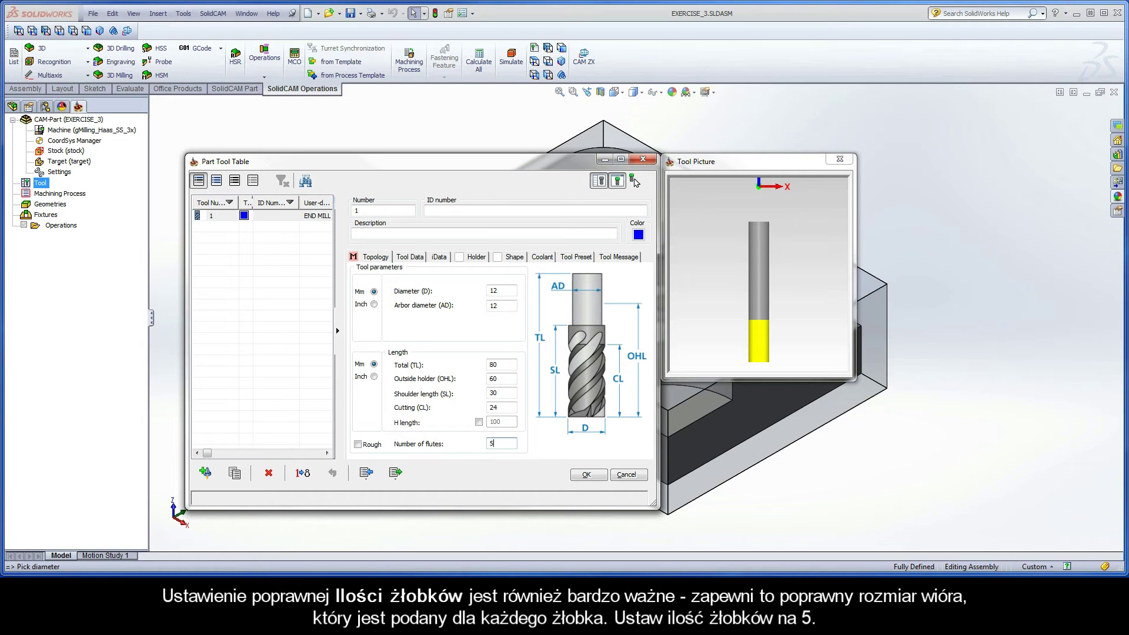
pyautogui.doubleClick(492, 443)
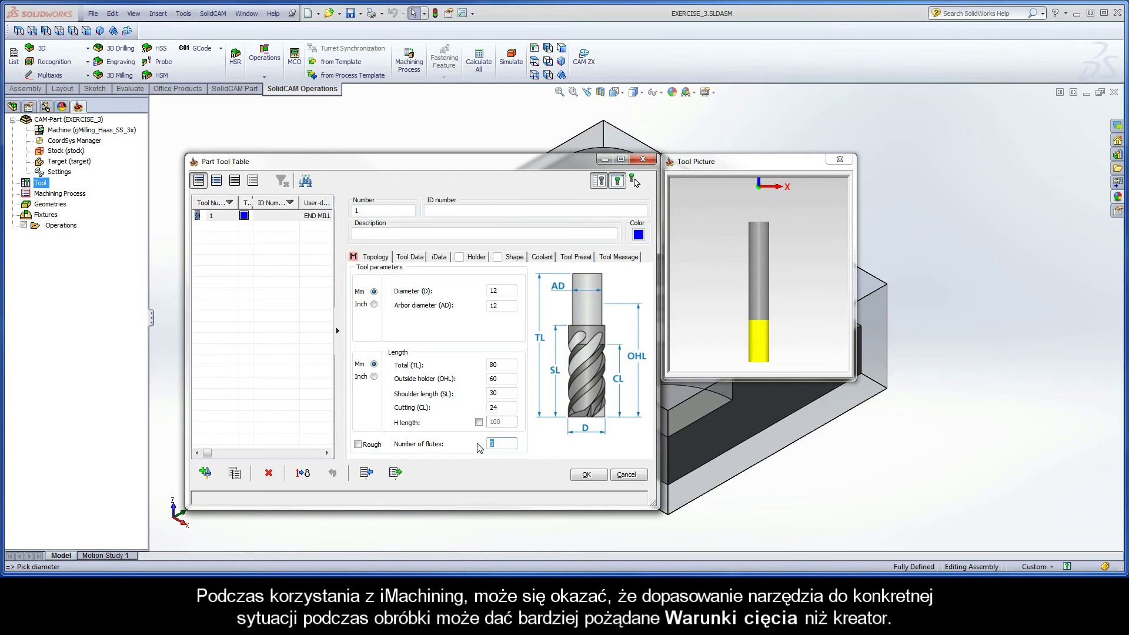
# - Switch to the iData tab and scroll through the Material Database list
pyautogui.click(438, 257)
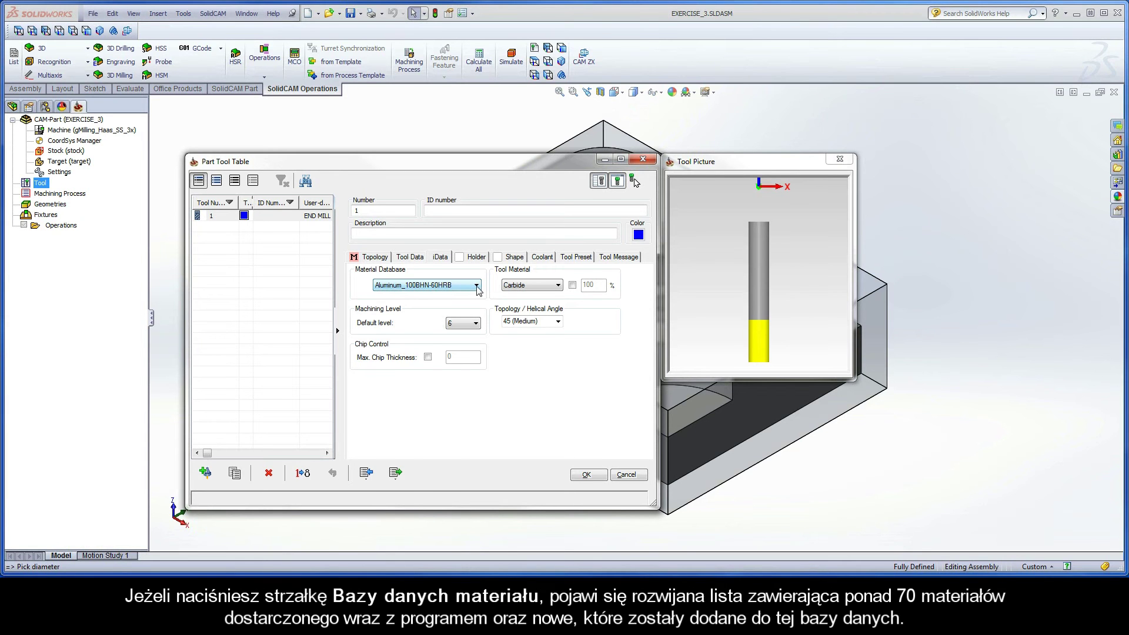
pyautogui.click(477, 287)
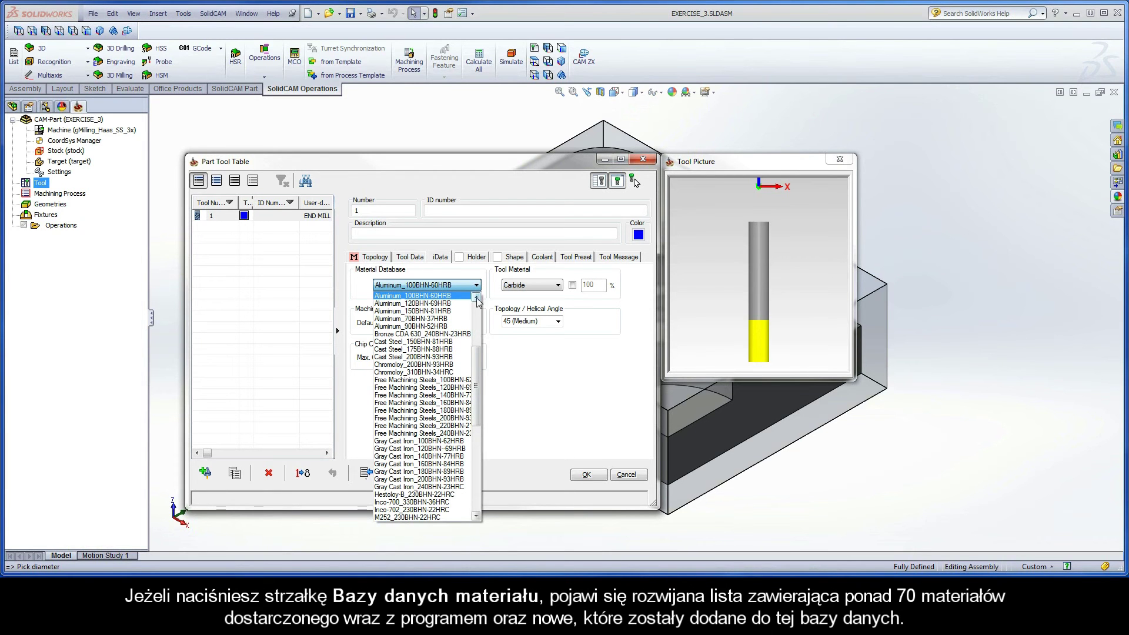
pyautogui.moveTo(477, 357); pyautogui.dragTo(481, 450)
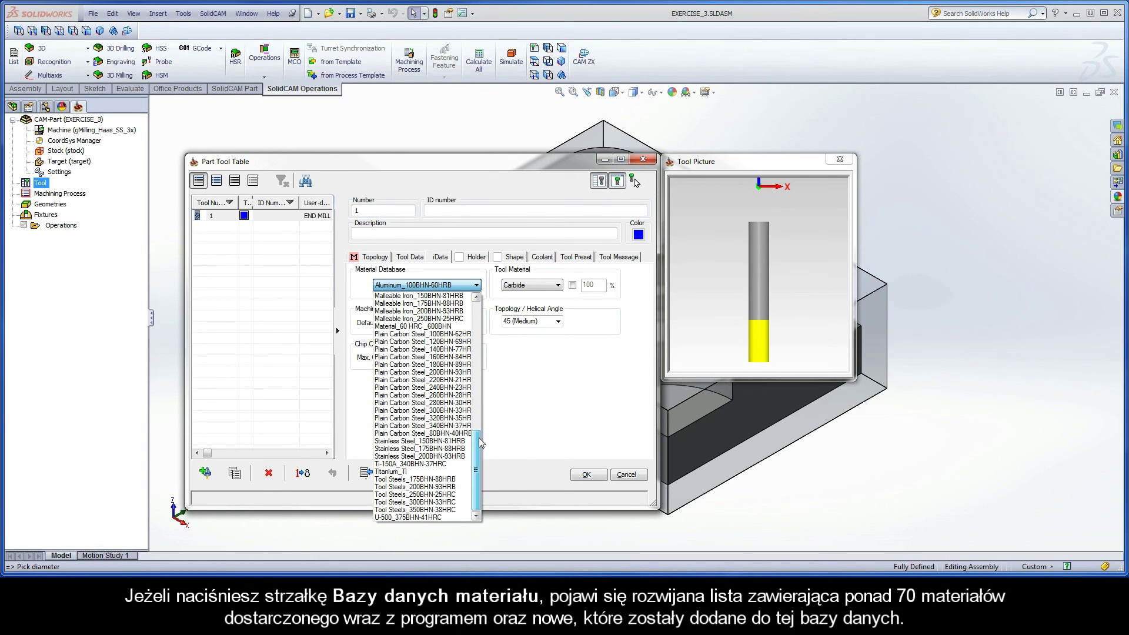
pyautogui.moveTo(480, 443); pyautogui.dragTo(479, 312)
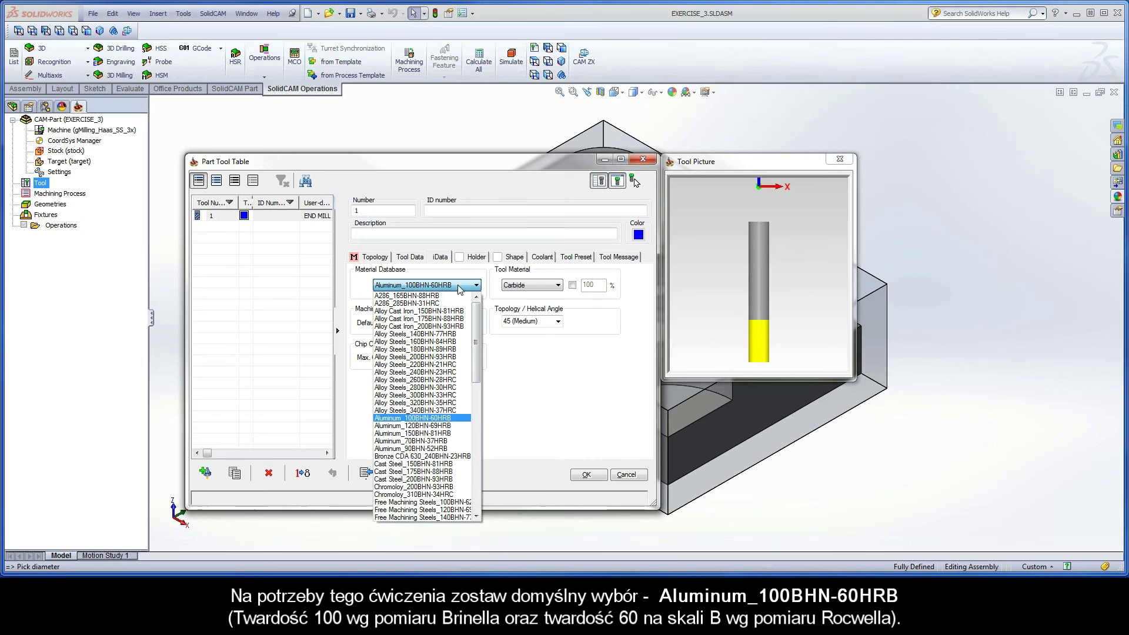
# - Keep Aluminum_100BHN-60HRB, then try Cobalt, HSS and Premium Carbide as tool material
pyautogui.click(460, 286)
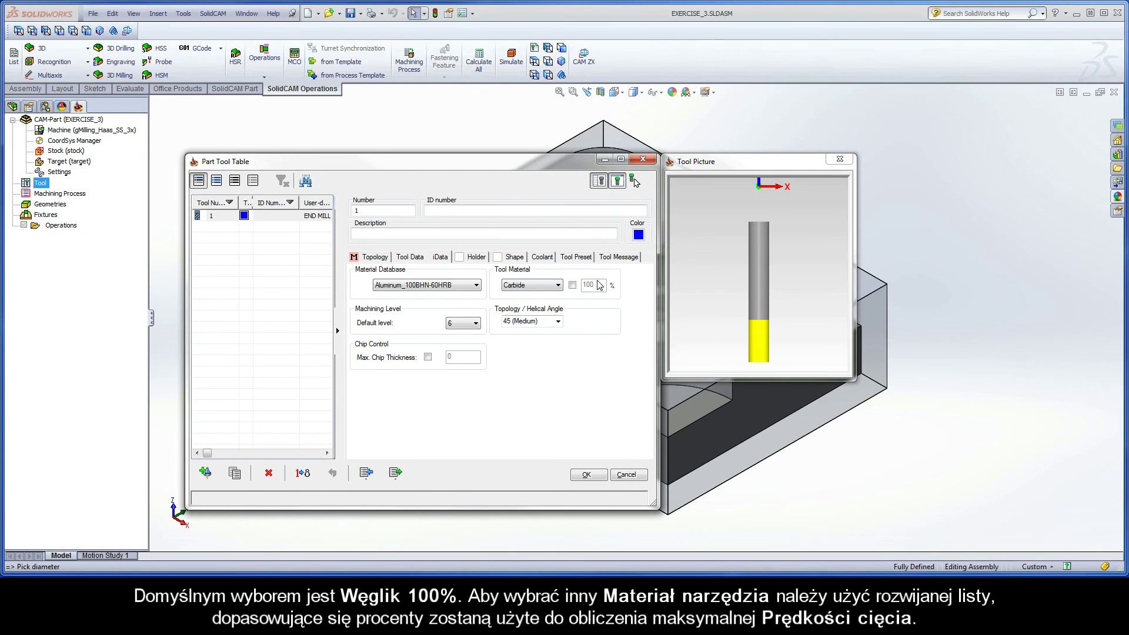
pyautogui.click(557, 286)
pyautogui.click(557, 303)
pyautogui.click(557, 285)
pyautogui.click(557, 311)
pyautogui.click(558, 285)
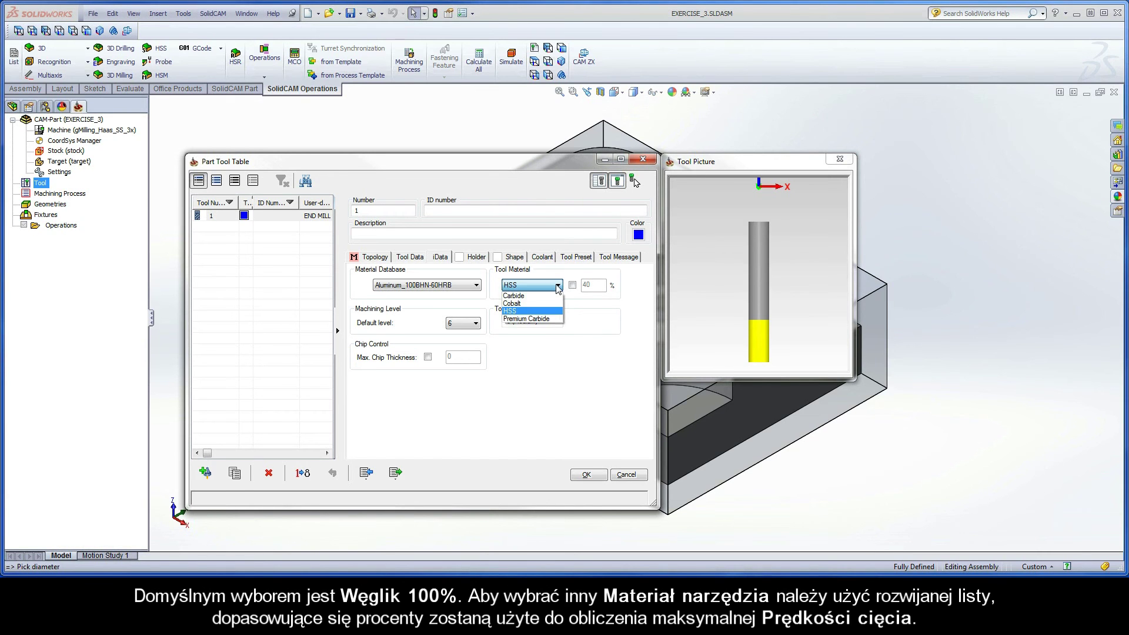
pyautogui.click(556, 319)
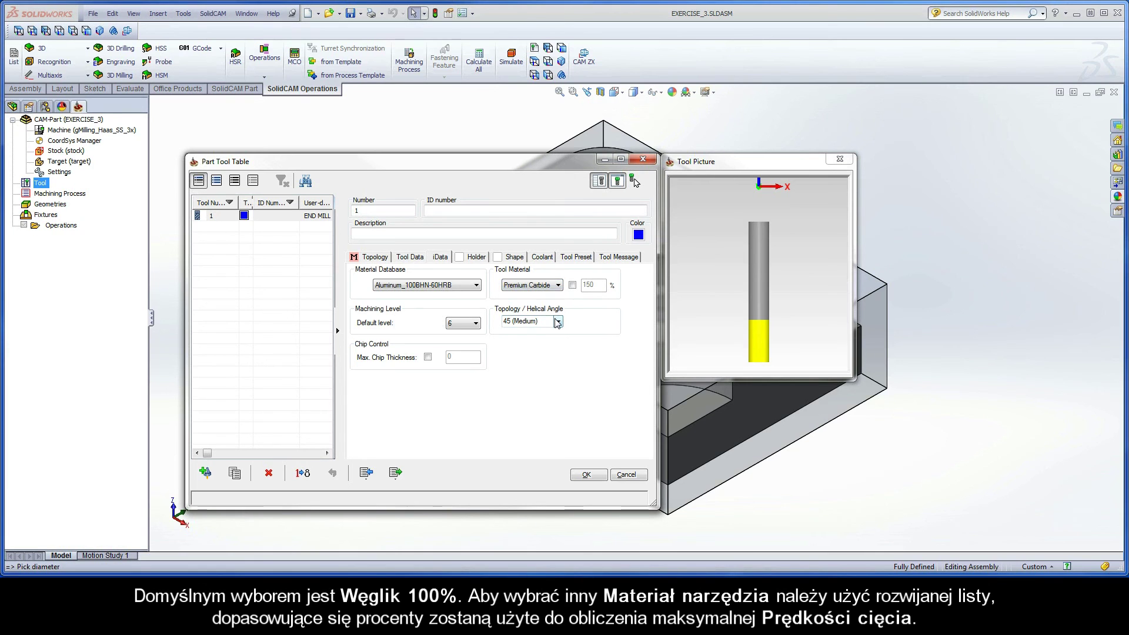
# - Try the 150% material override, then turn it off and return the tool material to Carbide
pyautogui.click(573, 286)
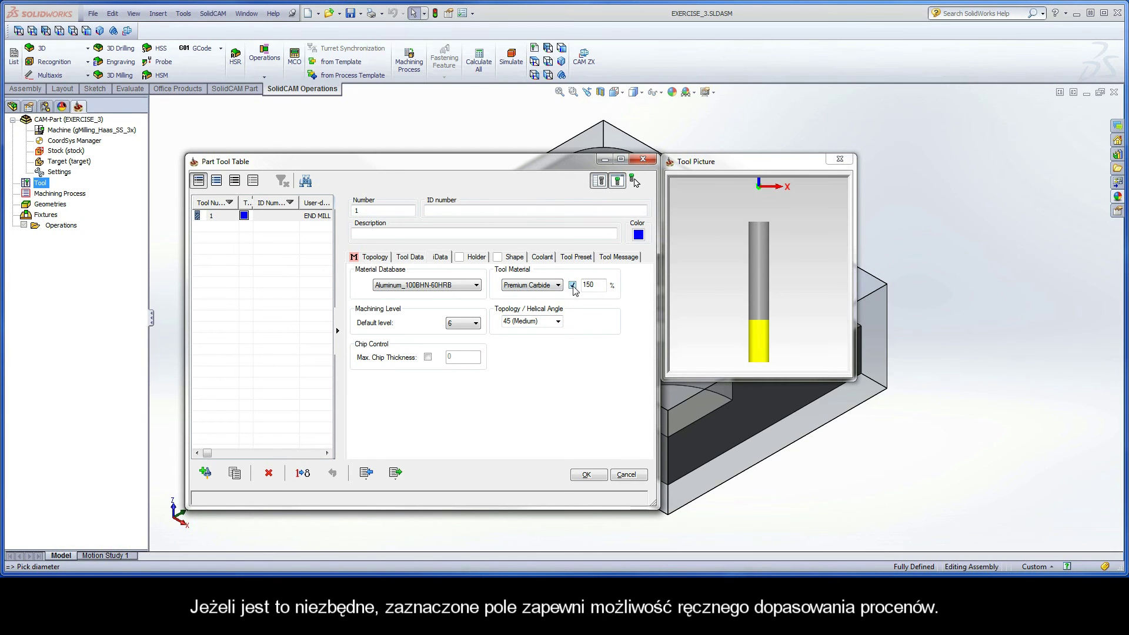
pyautogui.moveTo(601, 285); pyautogui.dragTo(582, 286)
pyautogui.click(572, 286)
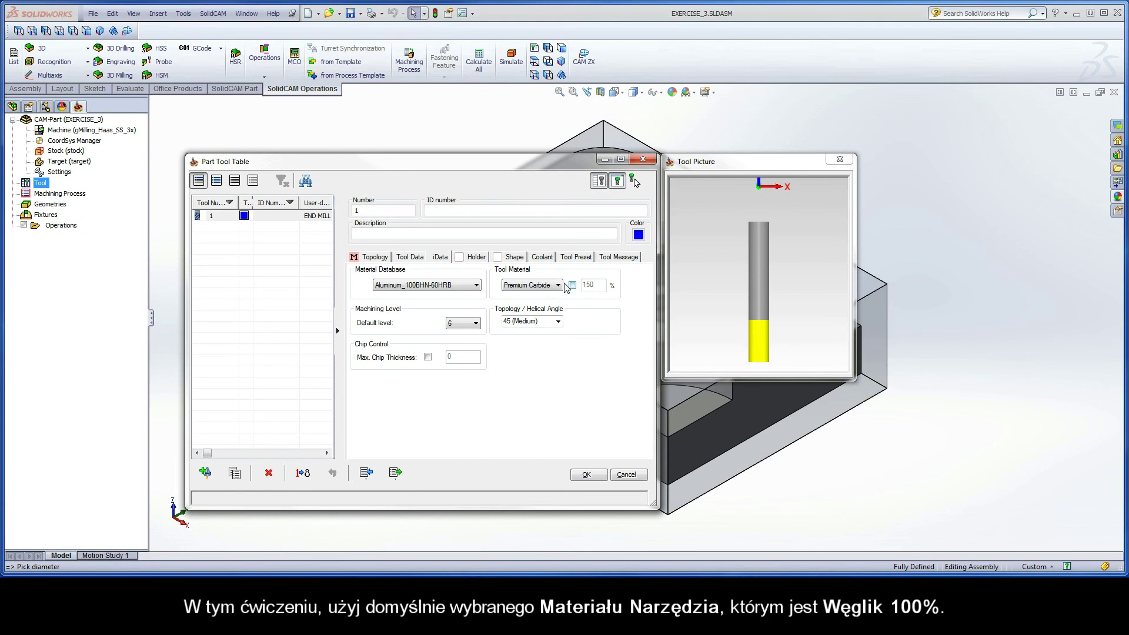
pyautogui.click(557, 285)
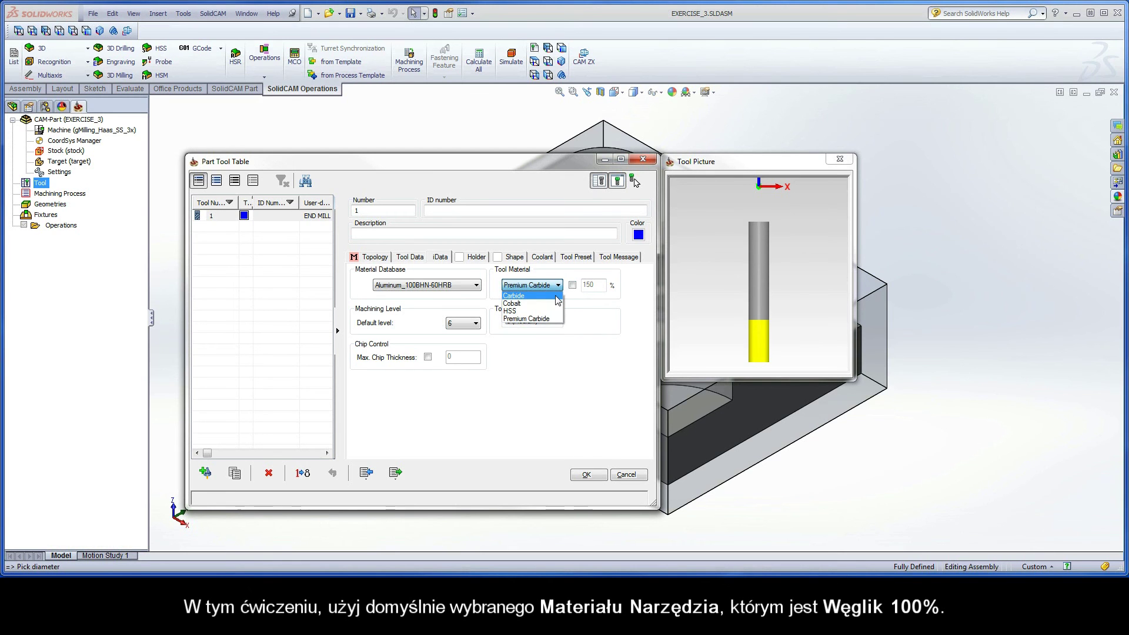
pyautogui.click(558, 297)
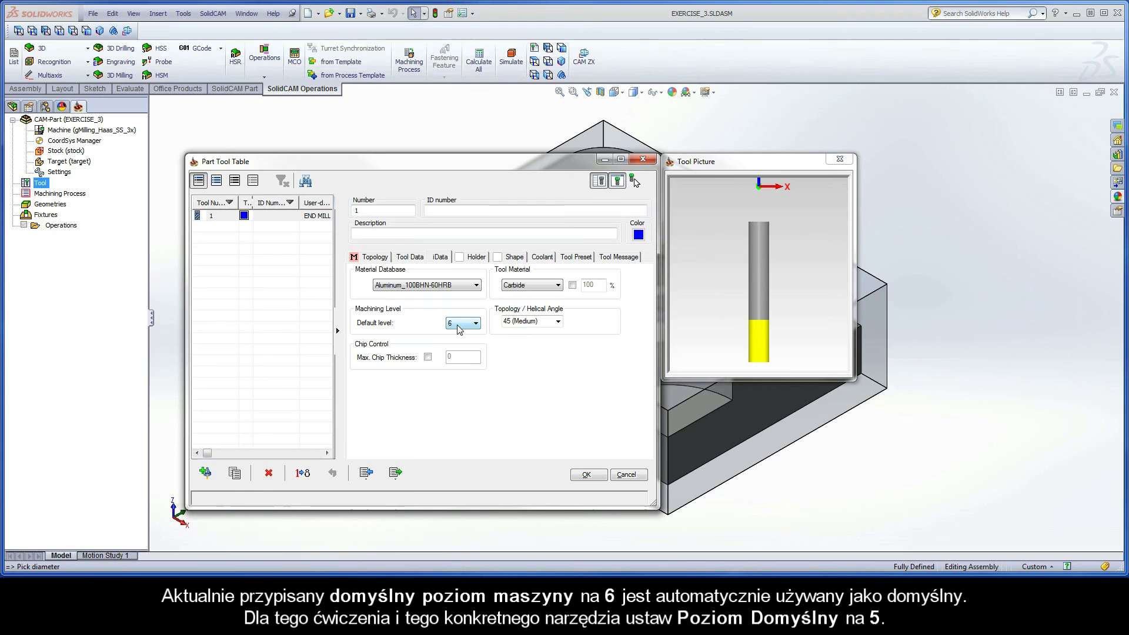
# - Set the default iMachining machining level to 5
pyautogui.click(475, 325)
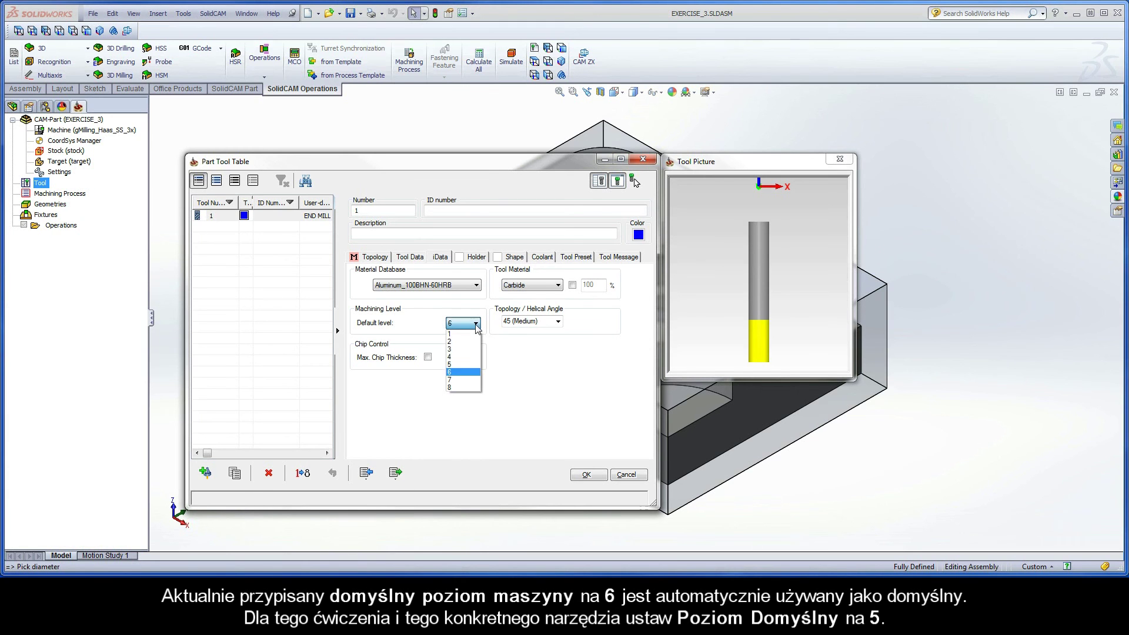
pyautogui.click(474, 365)
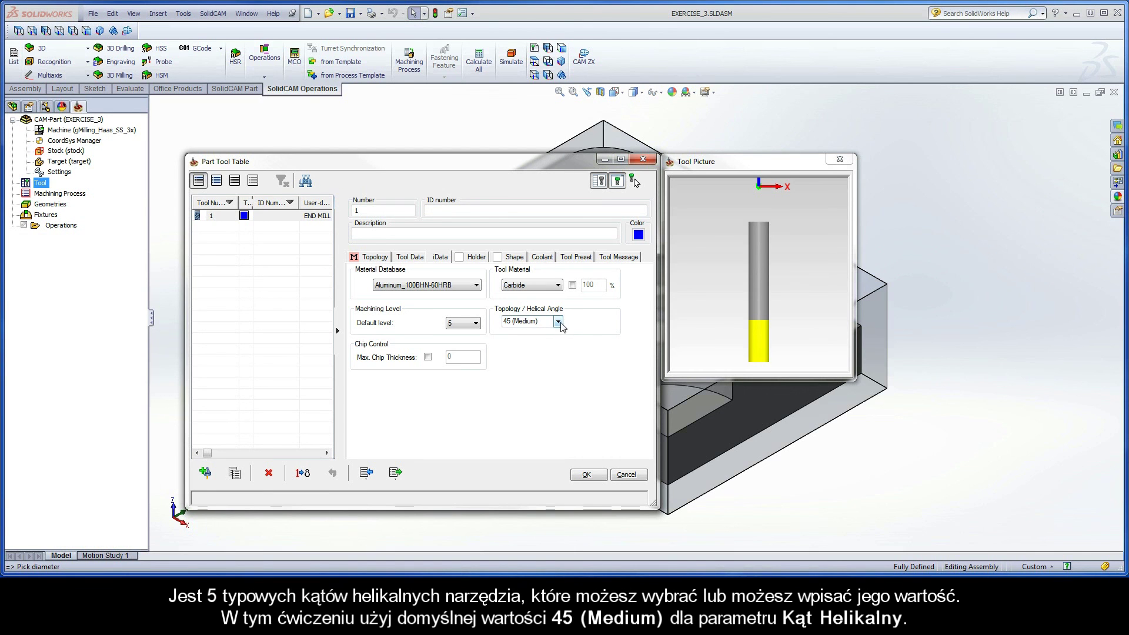
# - Keep the 45 (Medium) helical angle and save tool 1 with OK
pyautogui.click(558, 321)
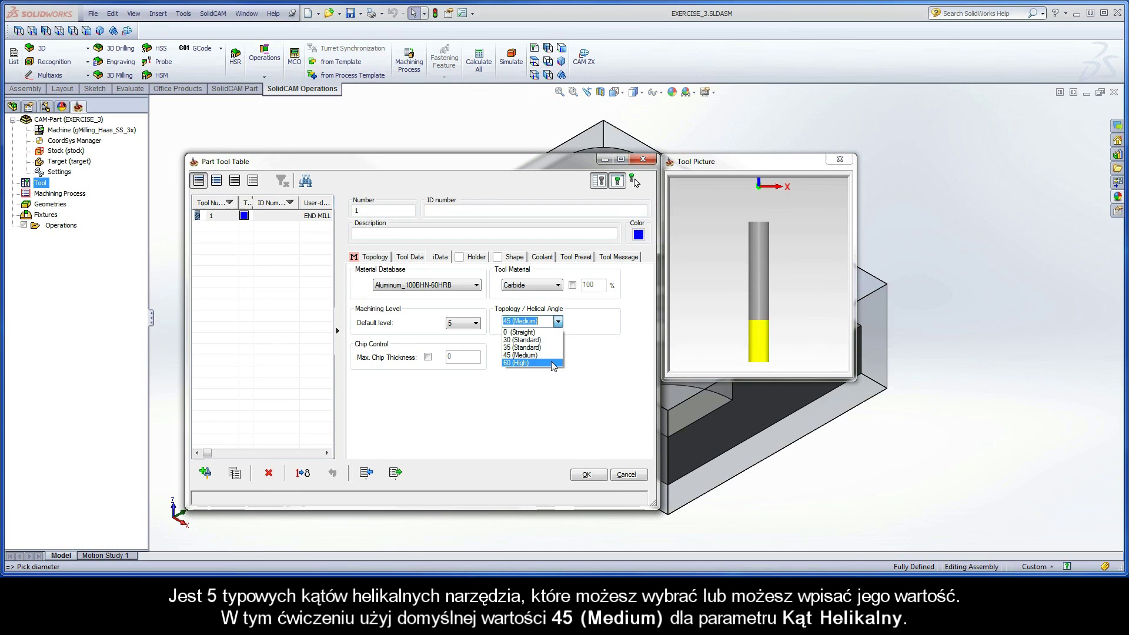
pyautogui.click(542, 319)
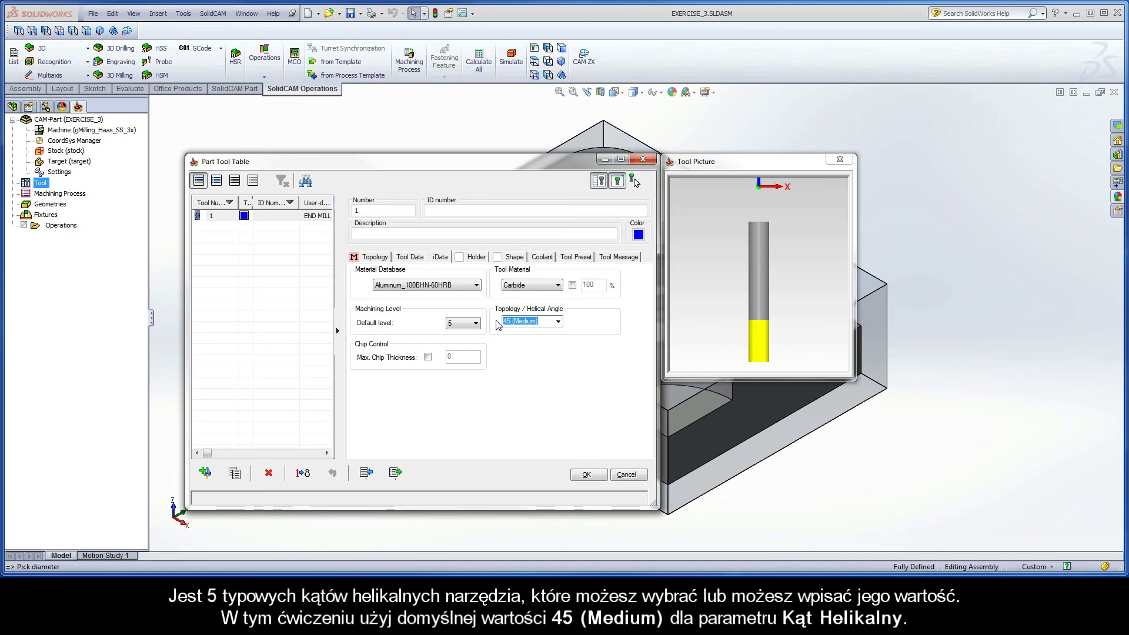
pyautogui.click(588, 475)
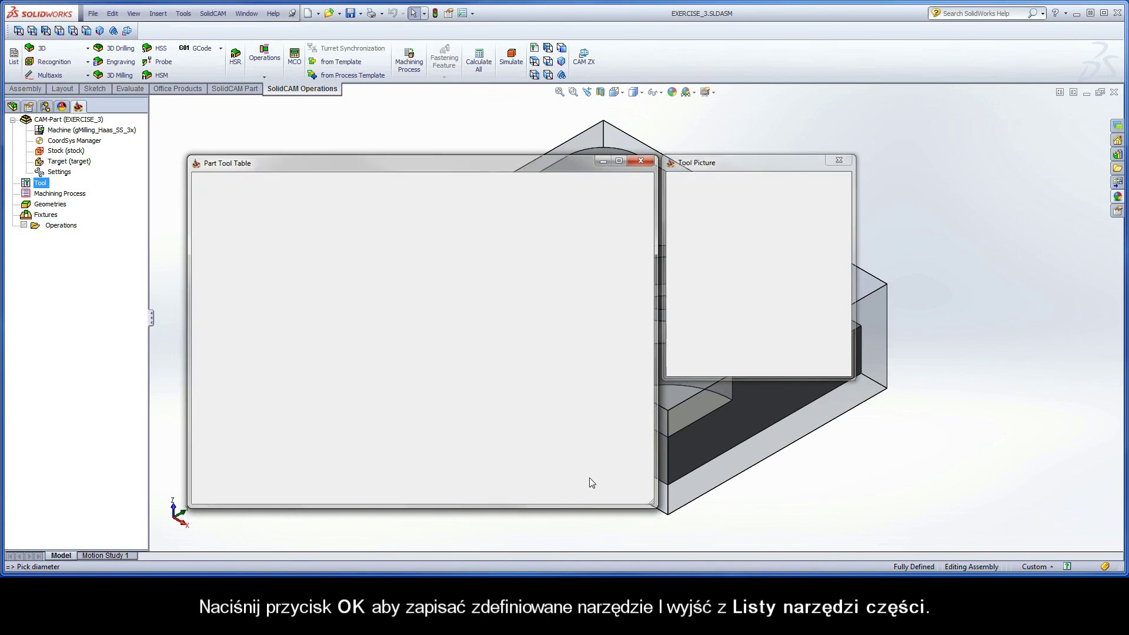